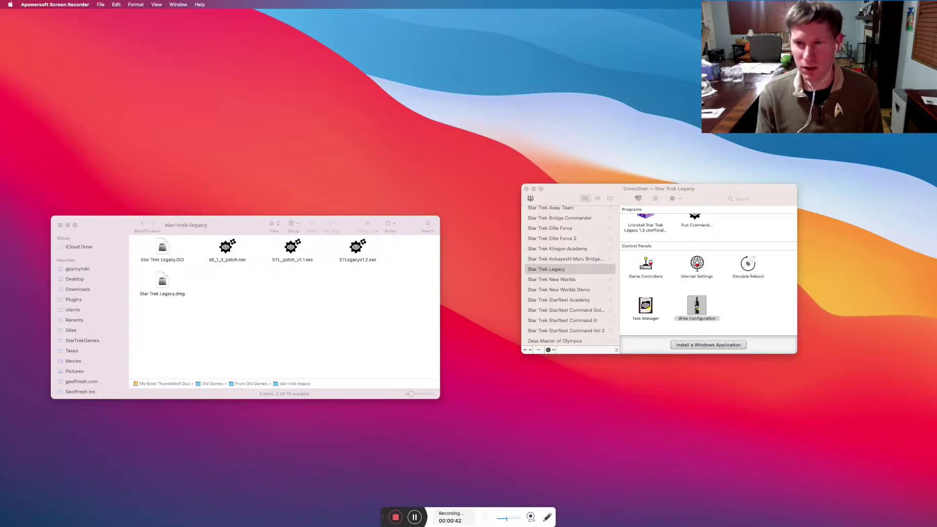
- Drag the CrossOver bottle window slightly down and to the left
drag(576, 186, 559, 217)
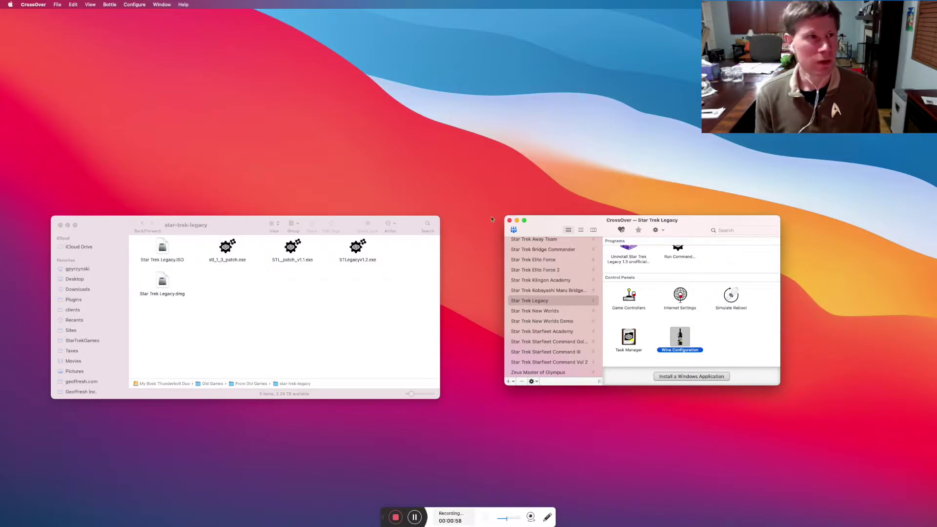
click(31, 5)
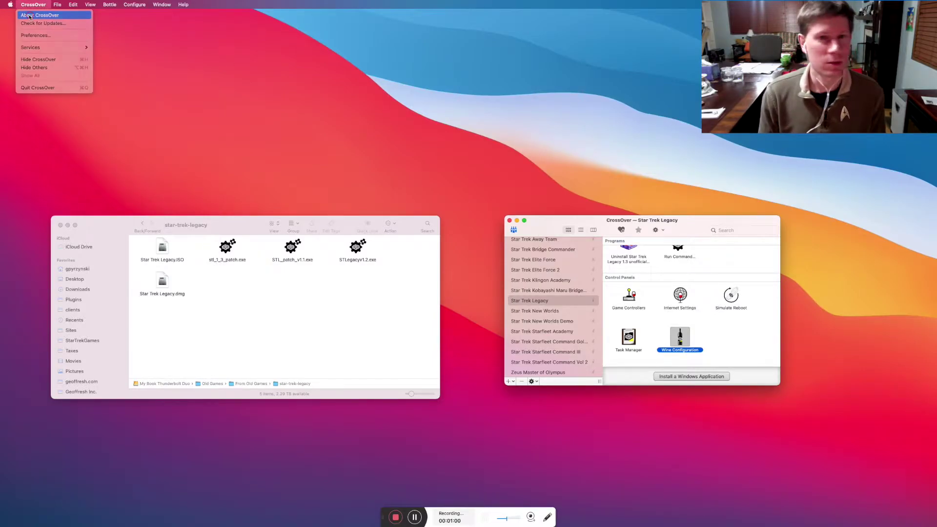
click(30, 16)
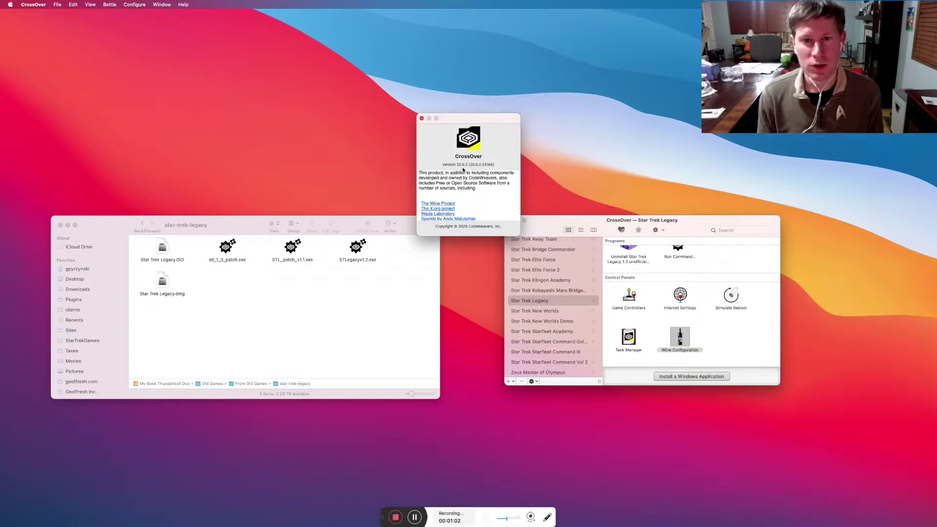
click(422, 119)
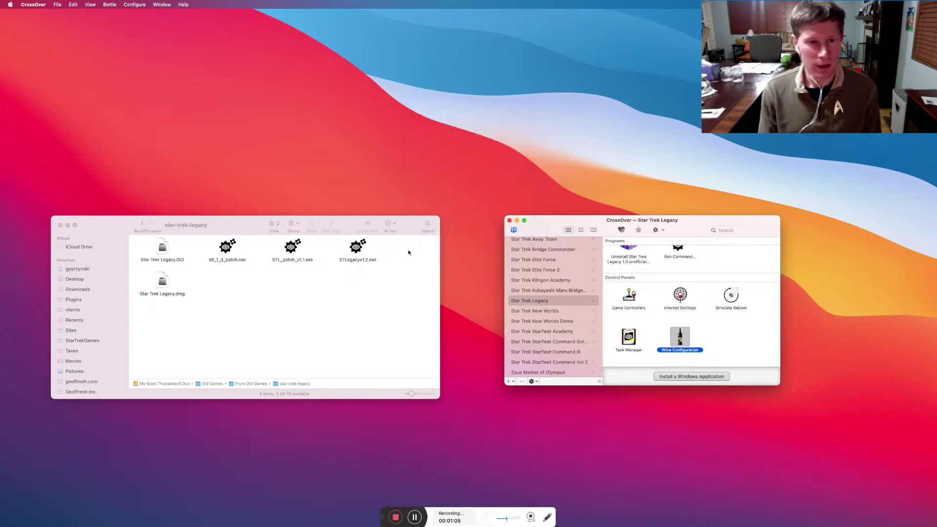
- Mount Star Trek Legacy.dmg and run its setup.exe, naming the application 'Star Trek Legacy Install'
double_click(164, 285)
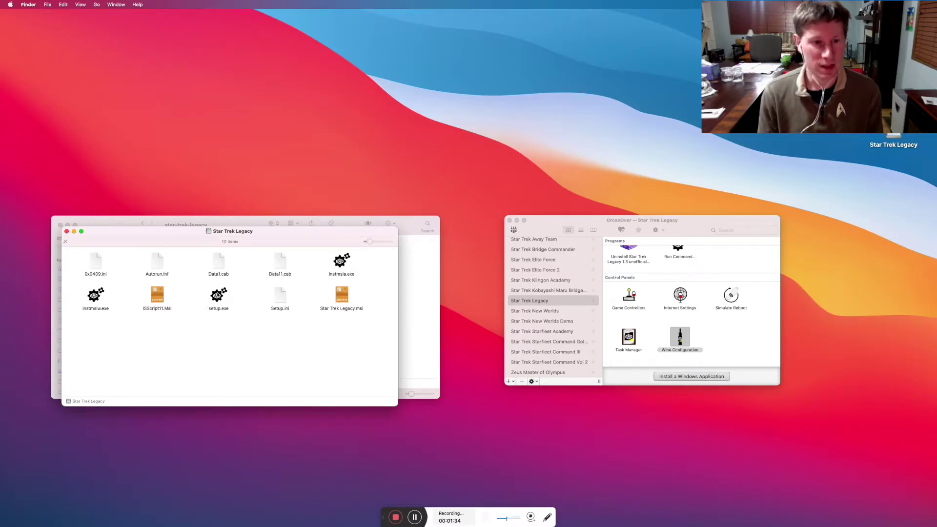
double_click(218, 295)
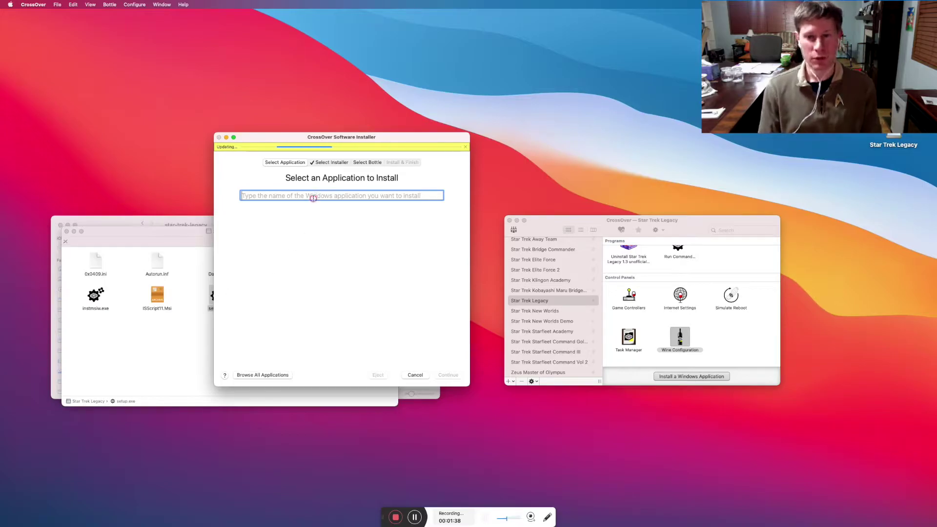
text(St)
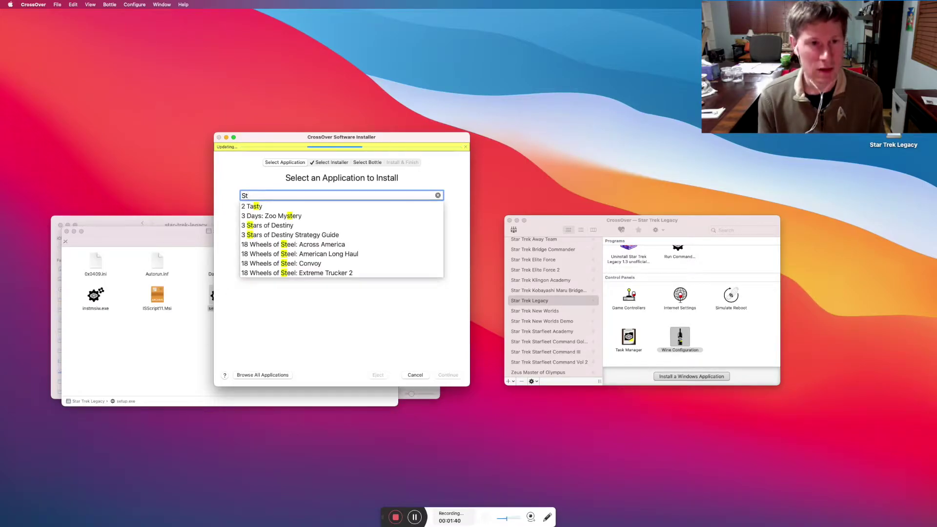
text(ar Trek Le)
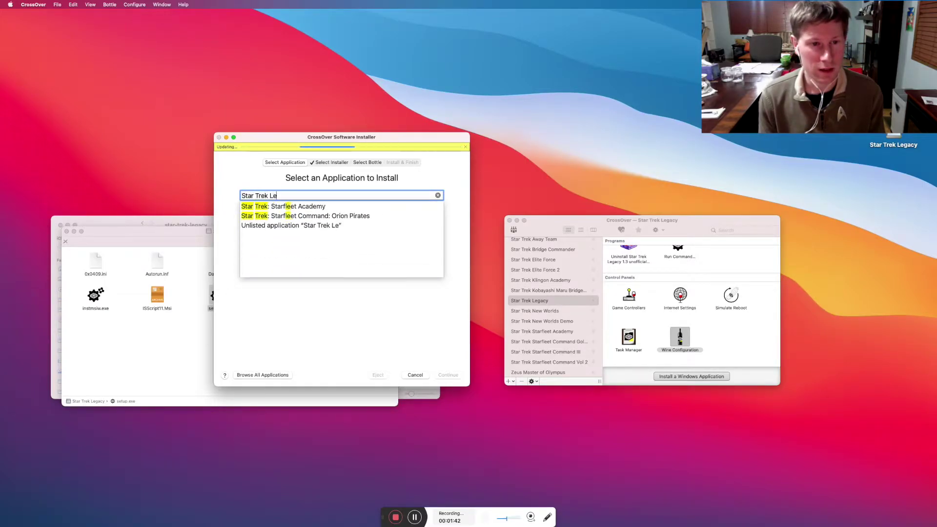
text(gacy)
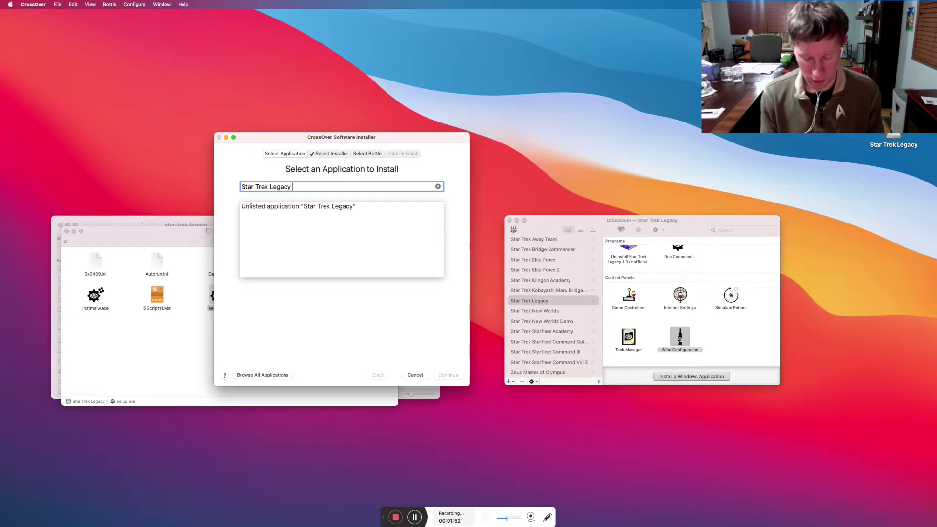
text(Install)
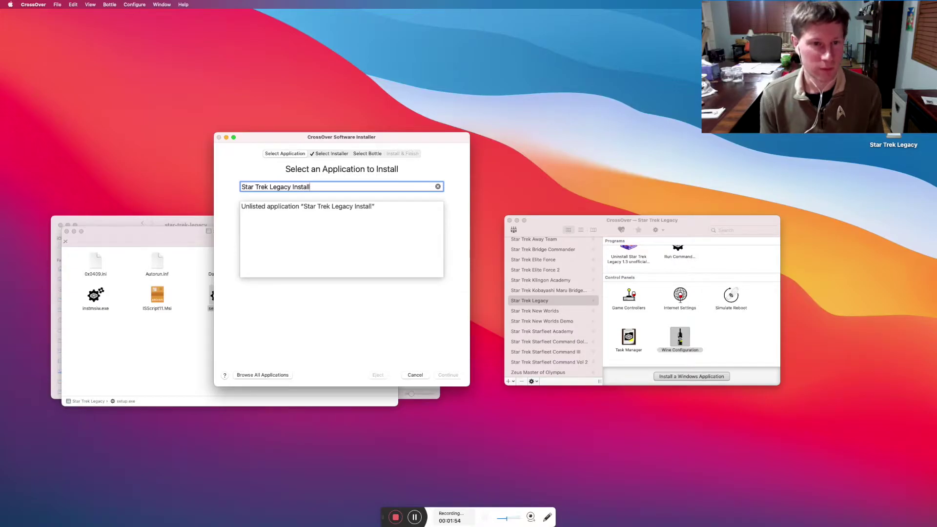
- Choose the unlisted application entry and install into a new Windows 7 bottle
click(331, 205)
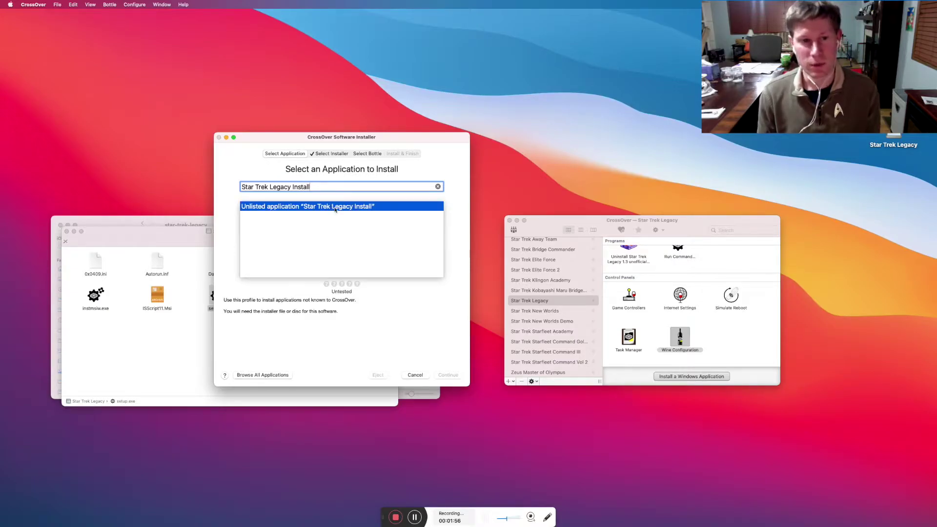
click(337, 207)
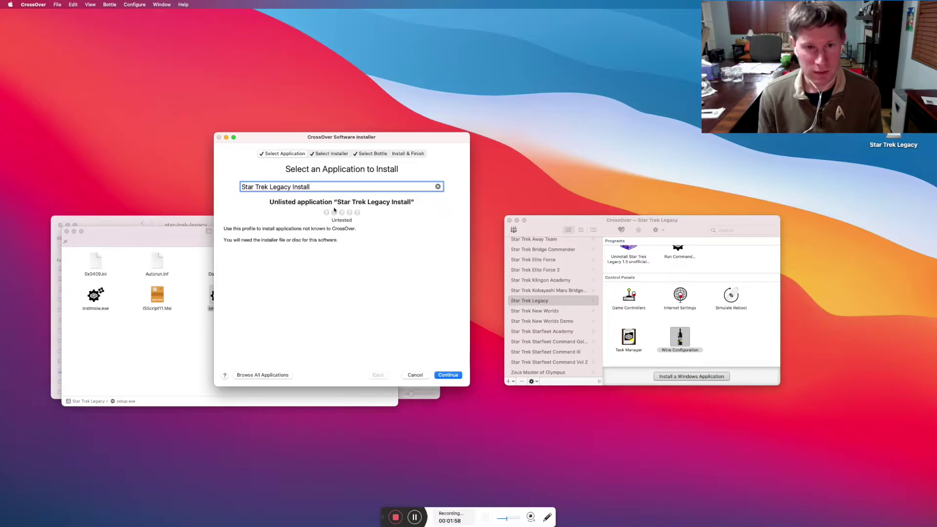
click(364, 154)
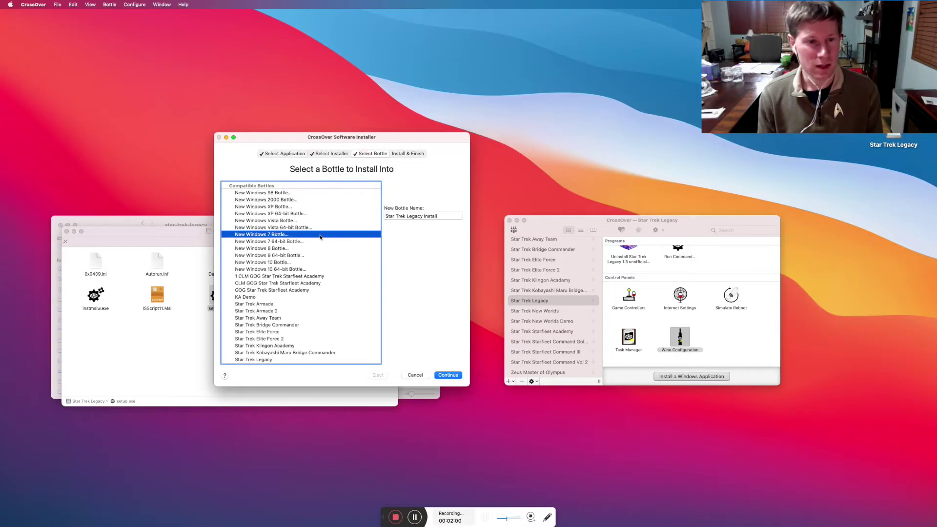
click(419, 153)
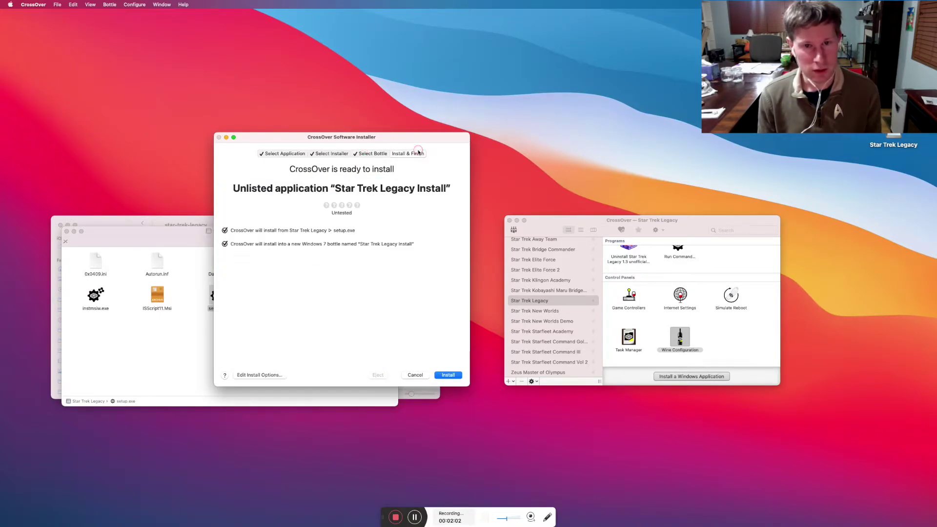
- Start the install so CrossOver creates the bottle and launches the InstallShield wizard
click(459, 376)
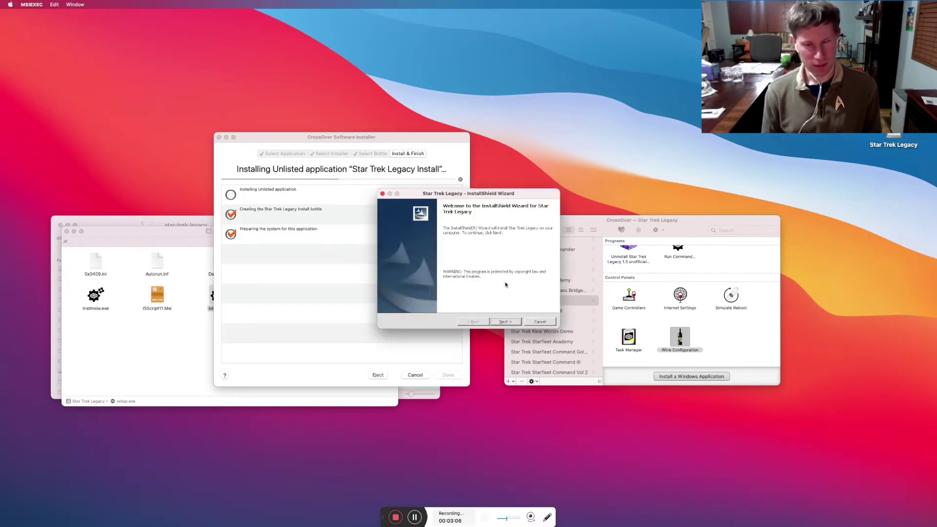
- Complete the InstallShield wizard, accepting the license and default destination folder, through Finish
click(504, 321)
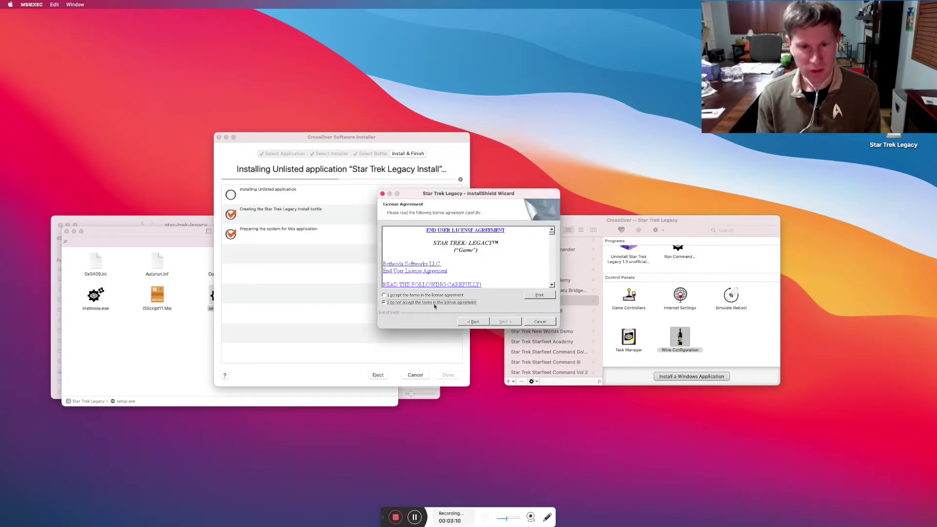
click(429, 295)
click(511, 322)
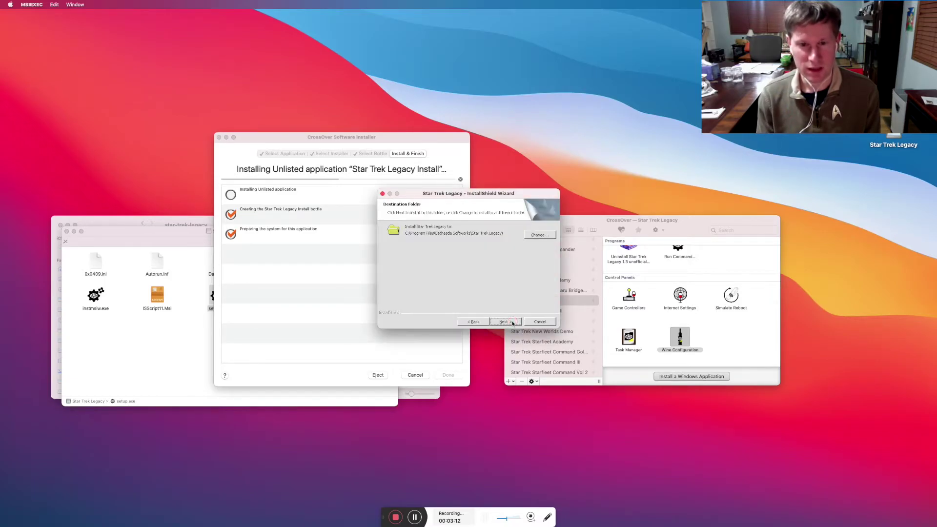
click(505, 322)
click(506, 322)
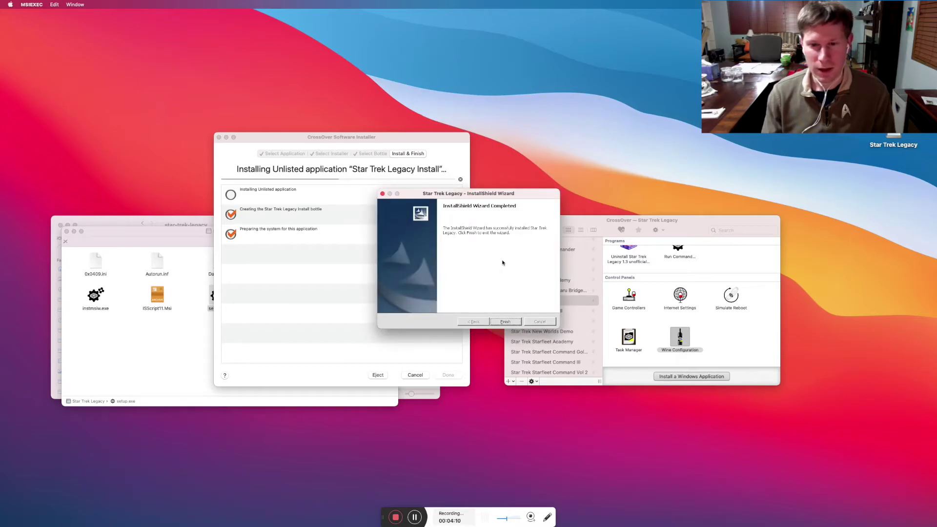
click(506, 322)
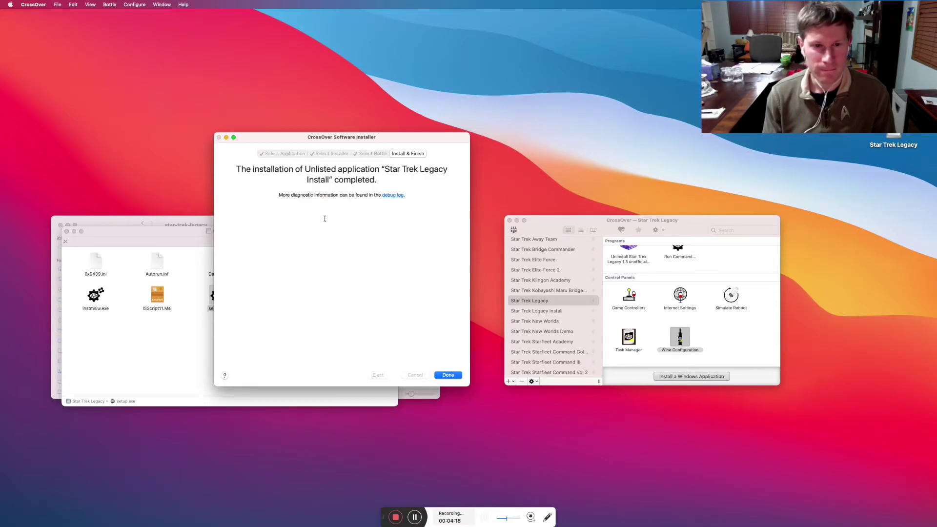
- Dismiss the completion notice, close the disc window, and bring the star-trek-legacy folder forward
click(447, 374)
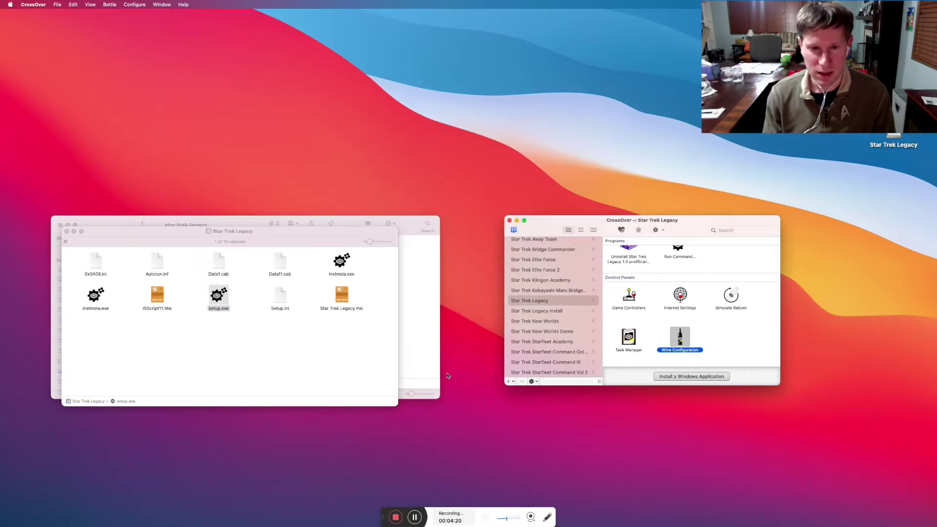
click(67, 231)
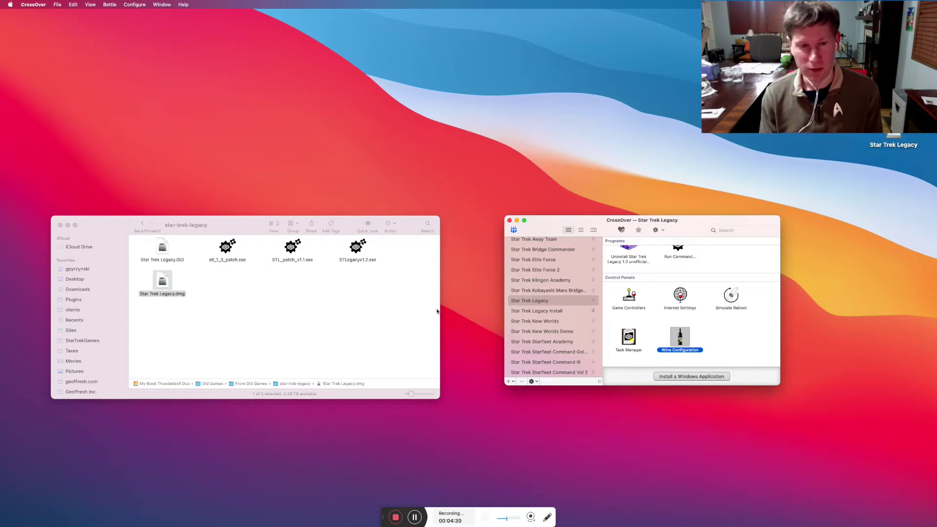
click(336, 307)
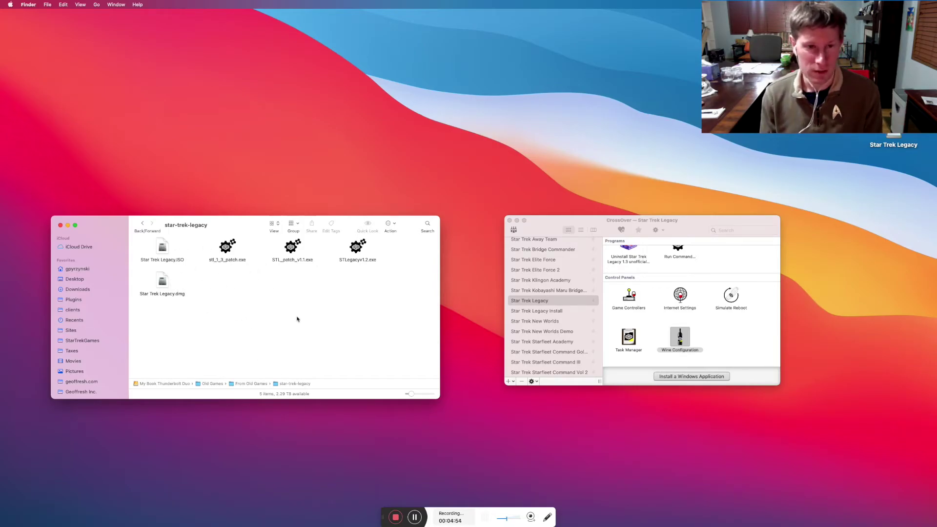
- Run STL_patch_v1.1.exe and name the application 'Star Trek Legacy Install Patch 1'
double_click(292, 248)
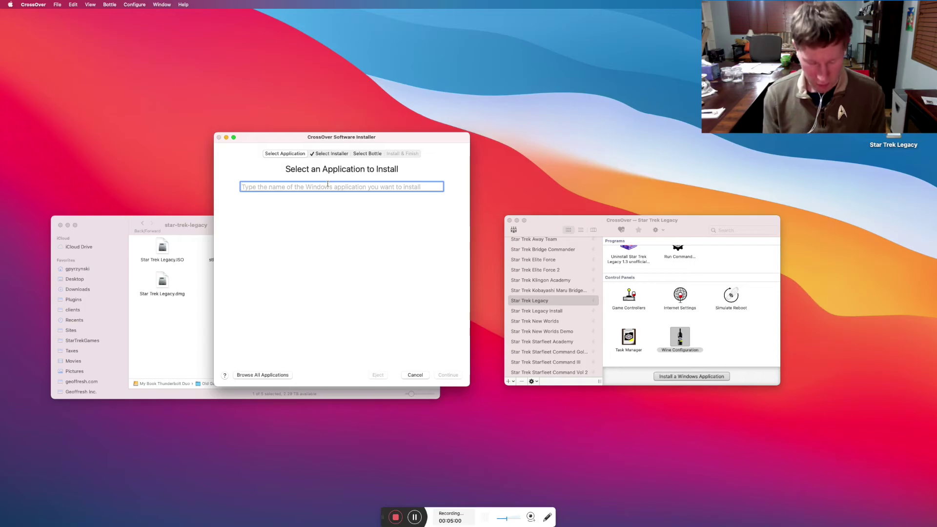
text(Star Trek LEg)
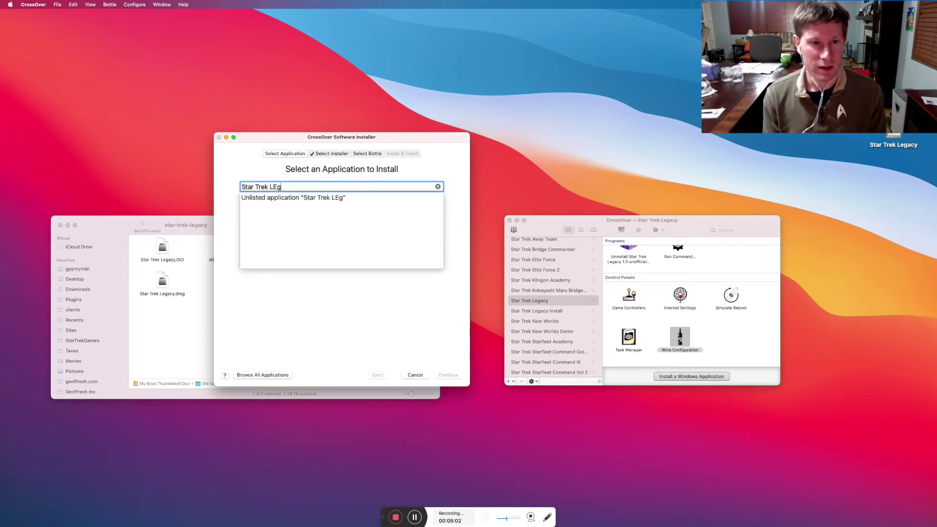
key(BackSpace)
key(BackSpace)
text(egacy Install Patch 1)
- Select it as an unlisted application and target the existing Star Trek Legacy Install bottle
click(349, 198)
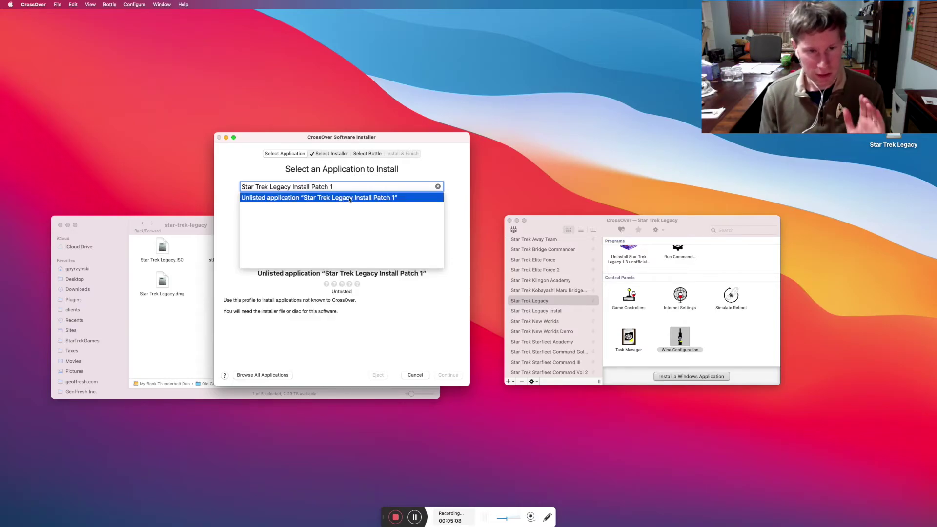
click(349, 197)
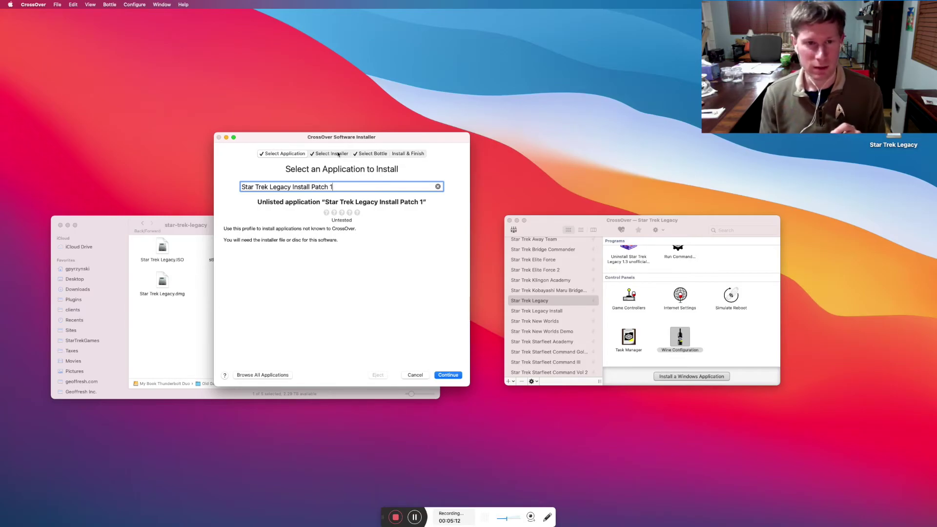
click(372, 154)
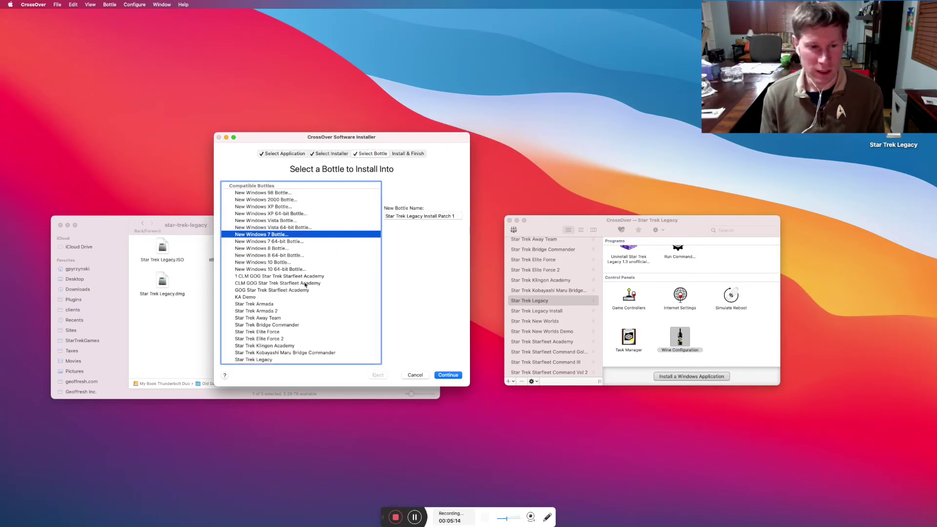
scroll(305, 285, down, 5)
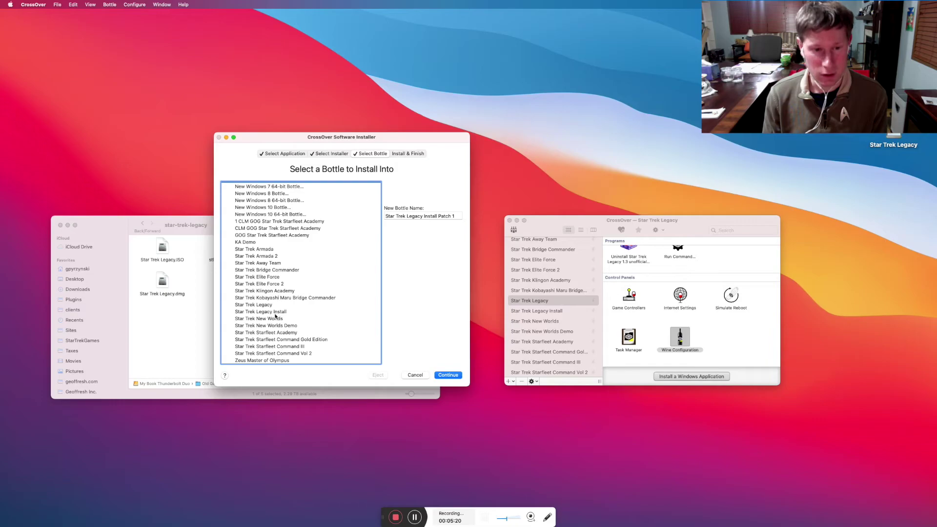
click(276, 313)
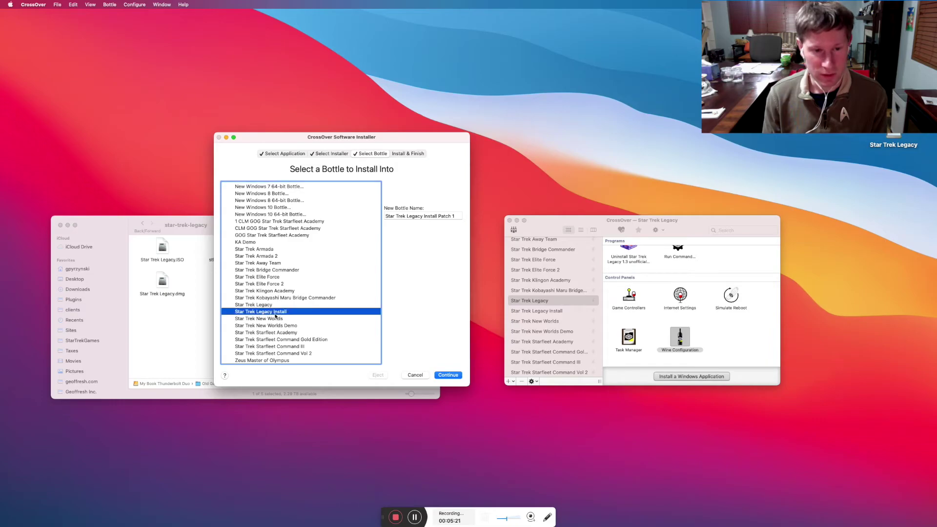
click(454, 376)
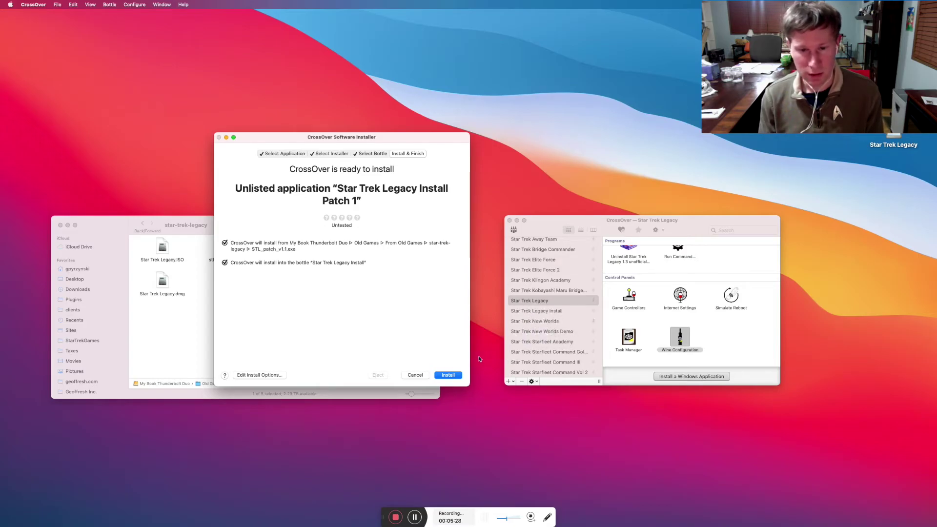
- Install the v1.1 patch with English as the setup language, stepping through to Finish
click(448, 376)
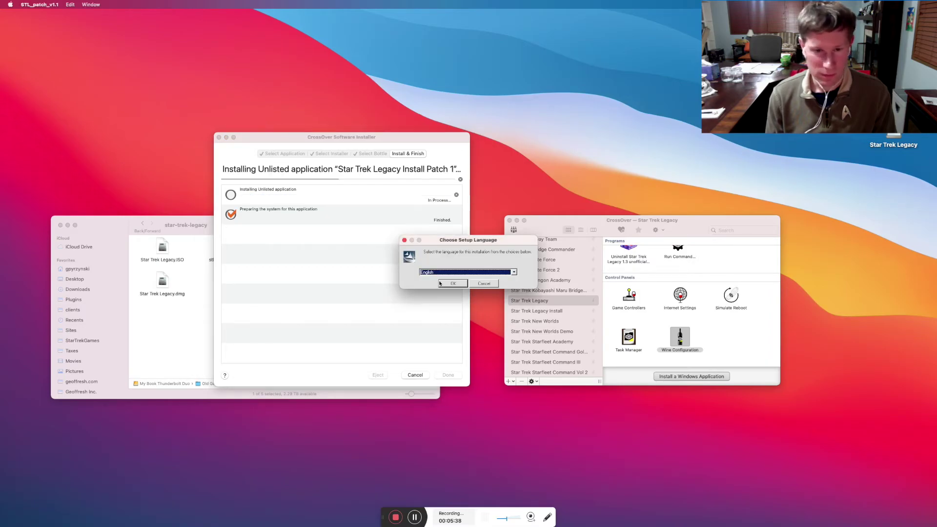
click(442, 284)
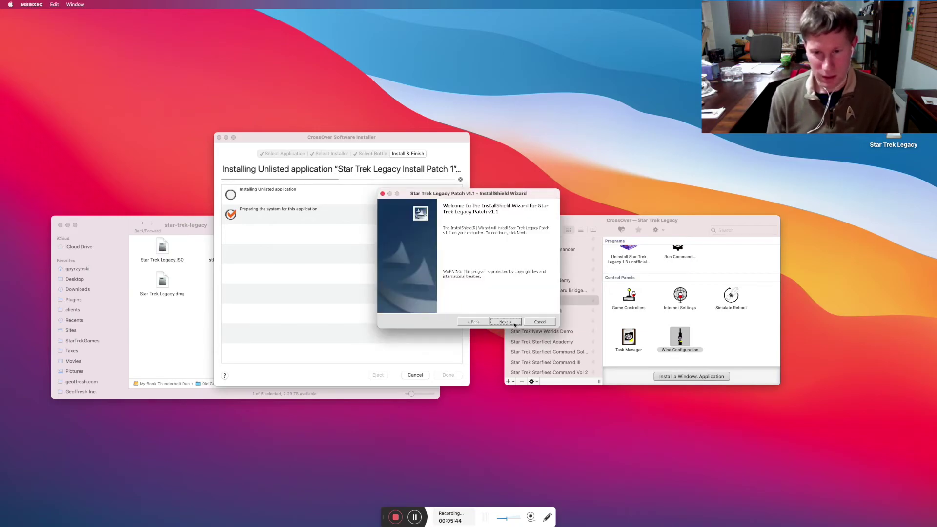
click(512, 322)
click(514, 324)
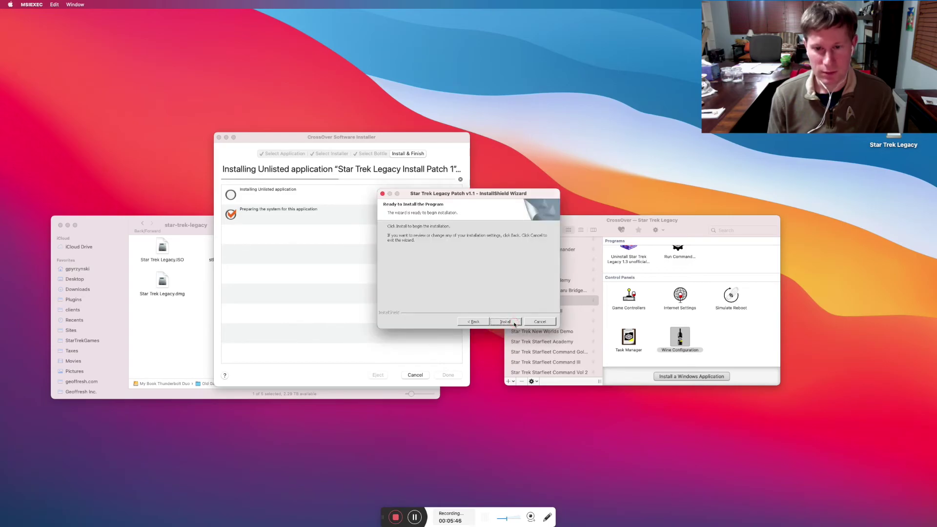
click(514, 324)
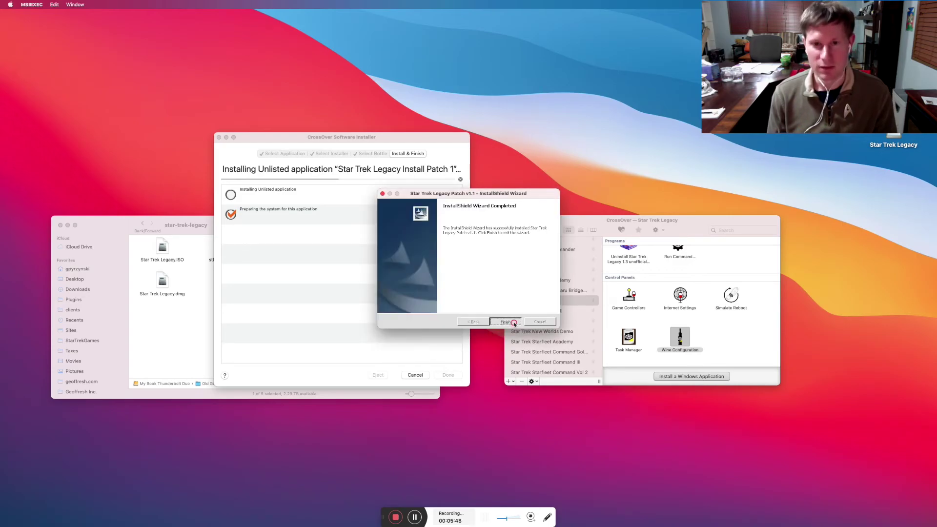
click(505, 322)
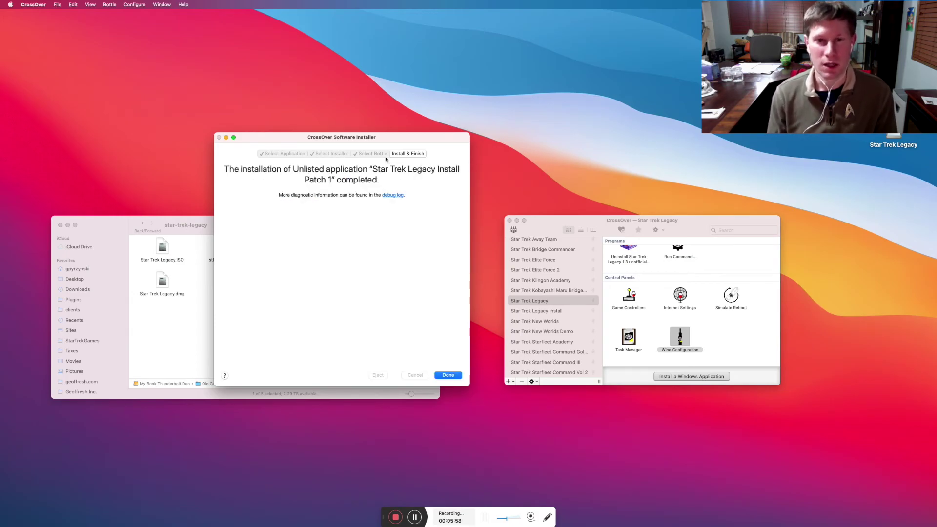
- Close the installer and launch Star Trek Legacy from the Star Trek Legacy Install bottle
click(449, 376)
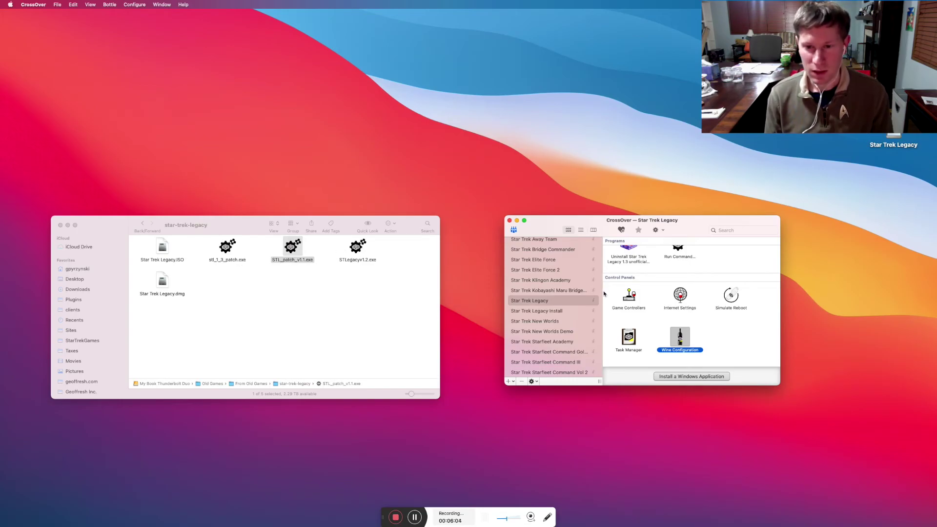
click(547, 301)
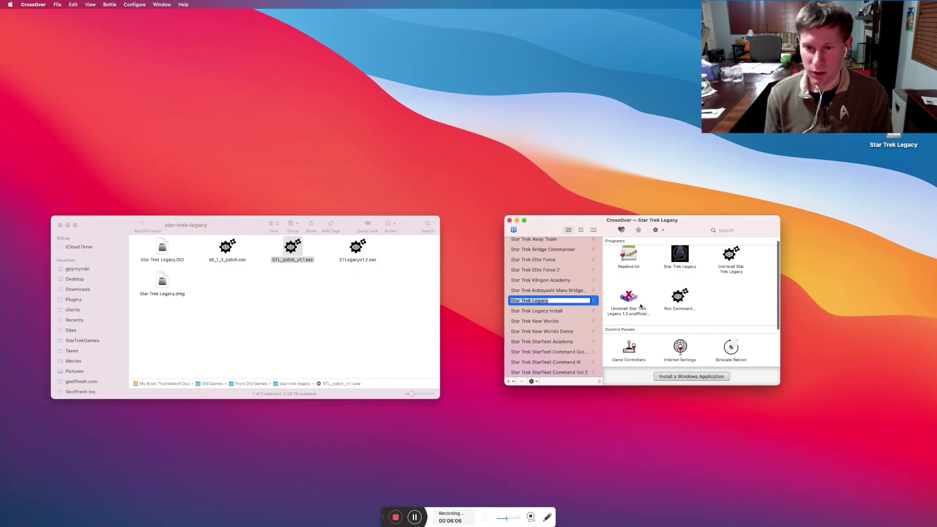
click(650, 282)
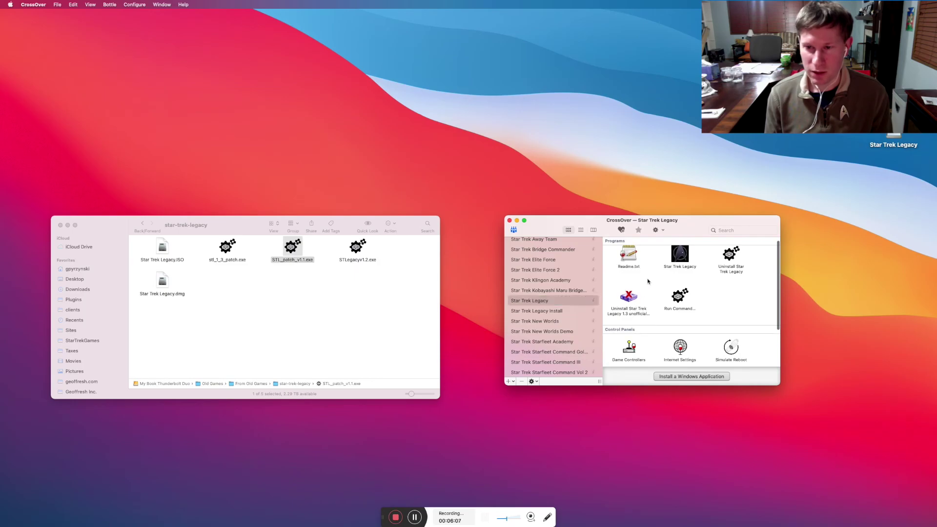
double_click(681, 261)
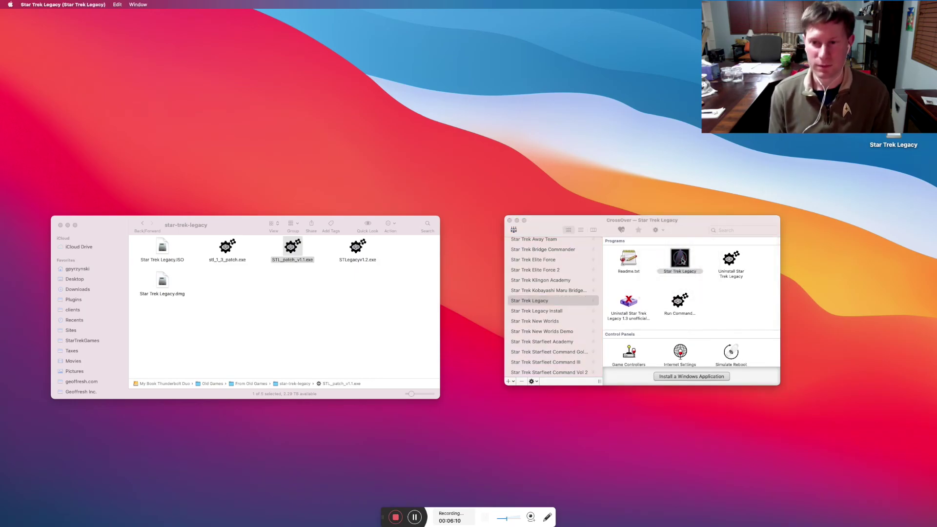